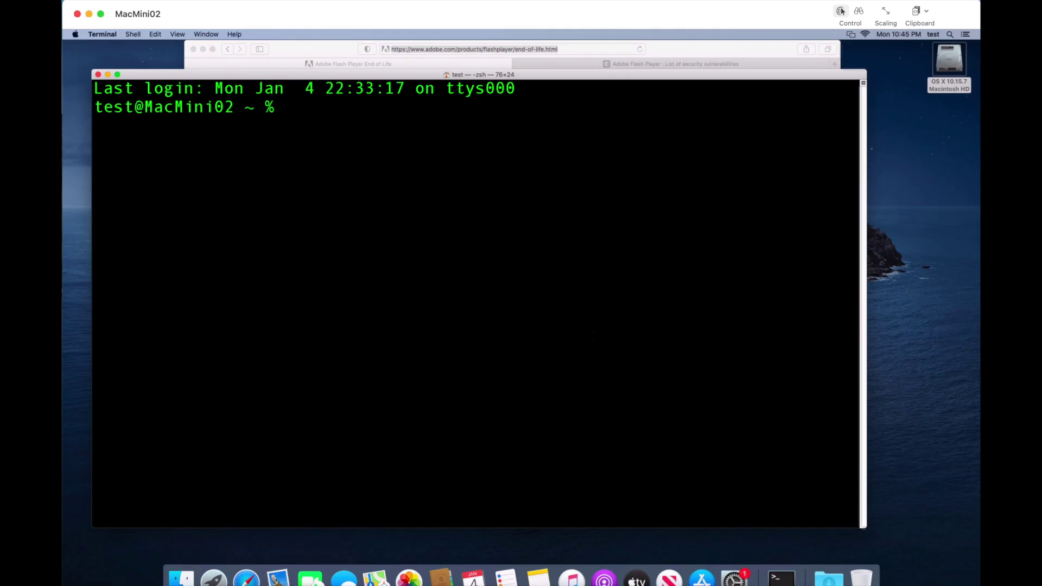
# - Open System Preferences and view the Flash Player pane to confirm Flash is installed
pyautogui.click(734, 576)
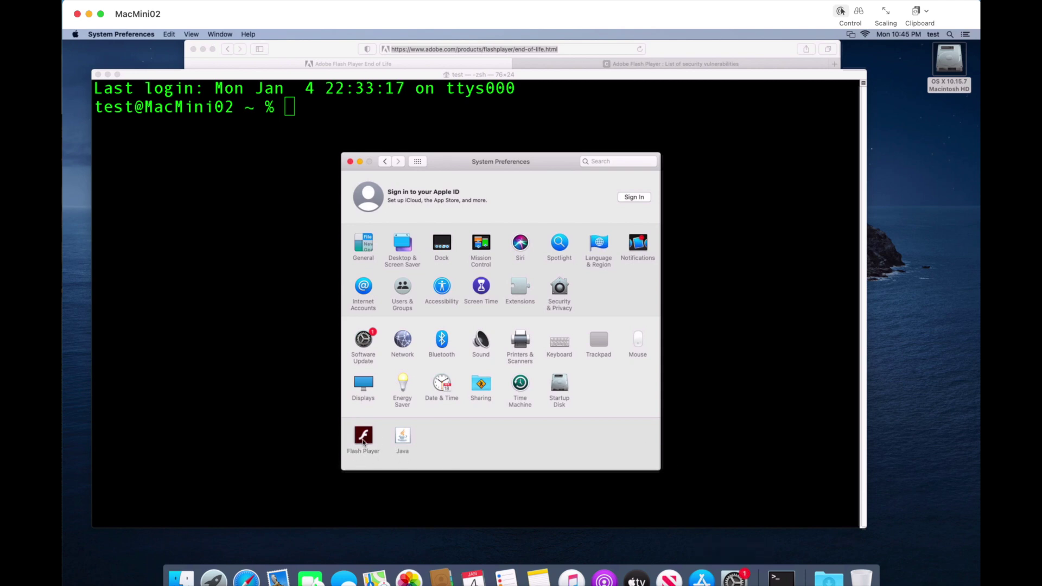
pyautogui.click(363, 443)
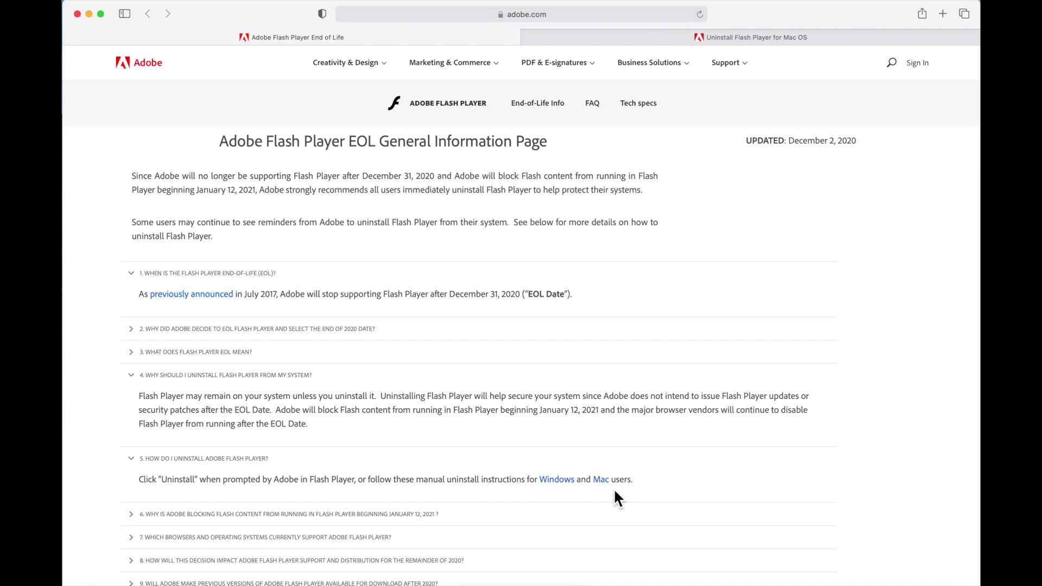
# - Switch Safari to Adobe's 'Uninstall Flash Player for Mac OS' instructions page
pyautogui.click(759, 40)
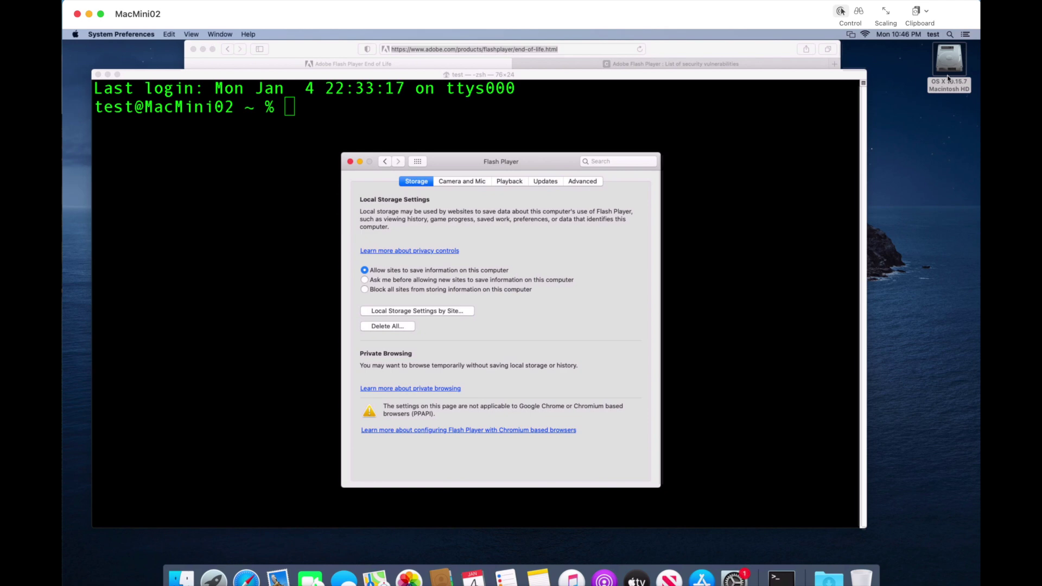
# - Browse Macintosh HD > Applications > Utilities in Finder
pyautogui.doubleClick(948, 65)
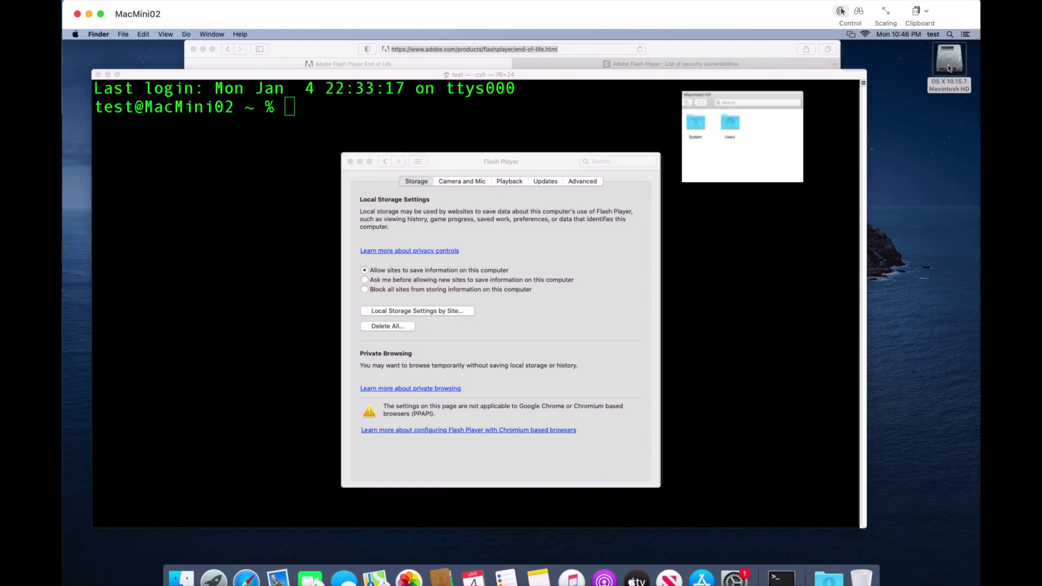
pyautogui.click(435, 165)
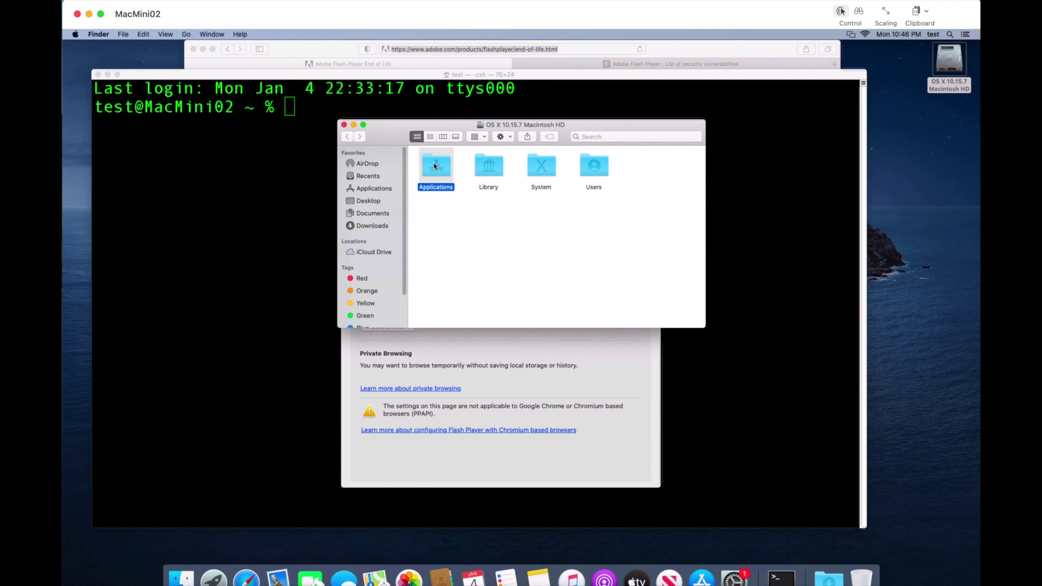
pyautogui.doubleClick(436, 164)
pyautogui.scroll(-10, 462, 291)
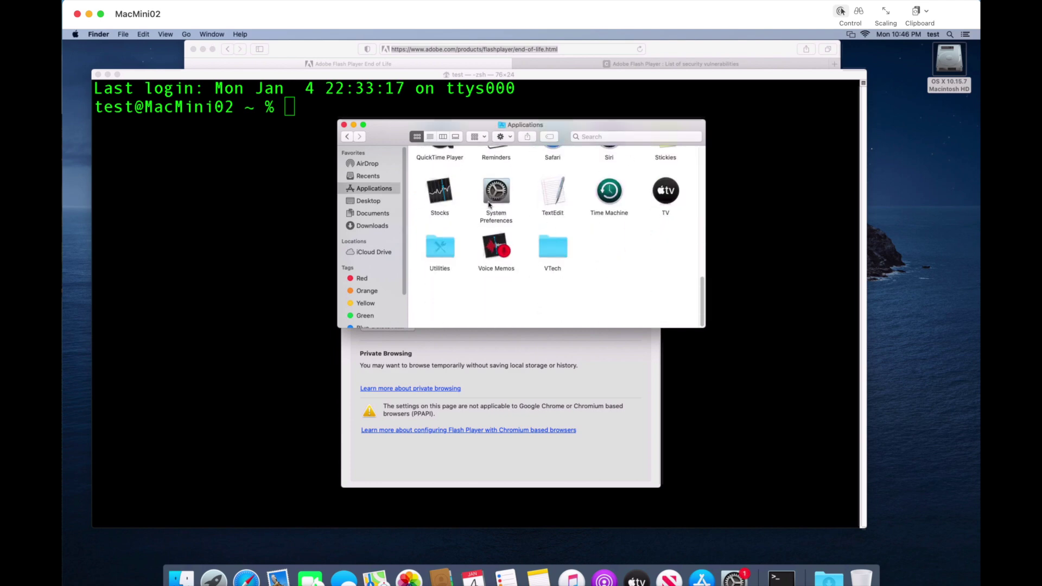
pyautogui.doubleClick(452, 291)
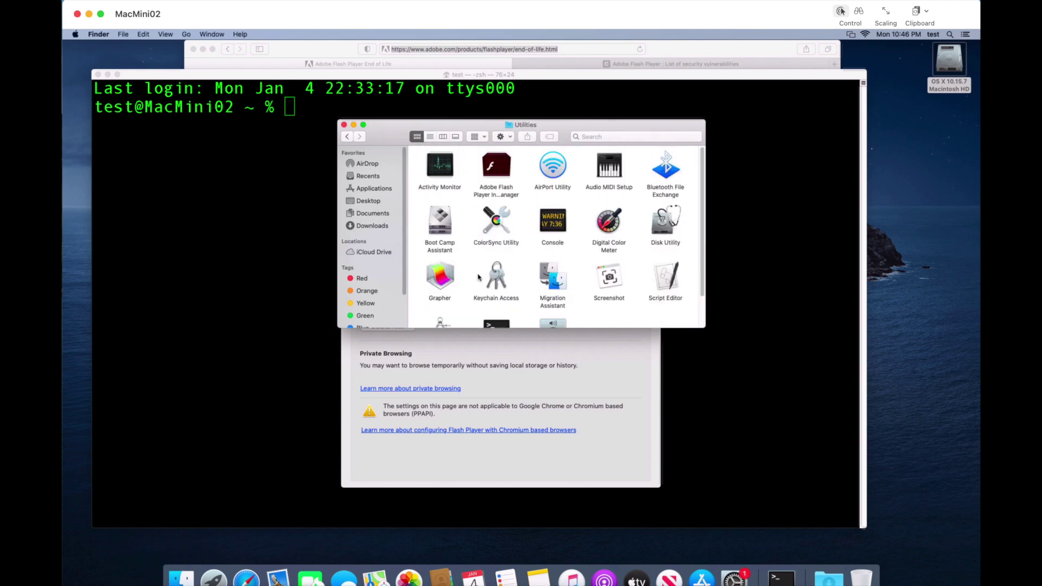
# - Show the Adobe Flash Player Install Manager package contents and select its Contents > MacOS executable
pyautogui.rightClick(498, 168)
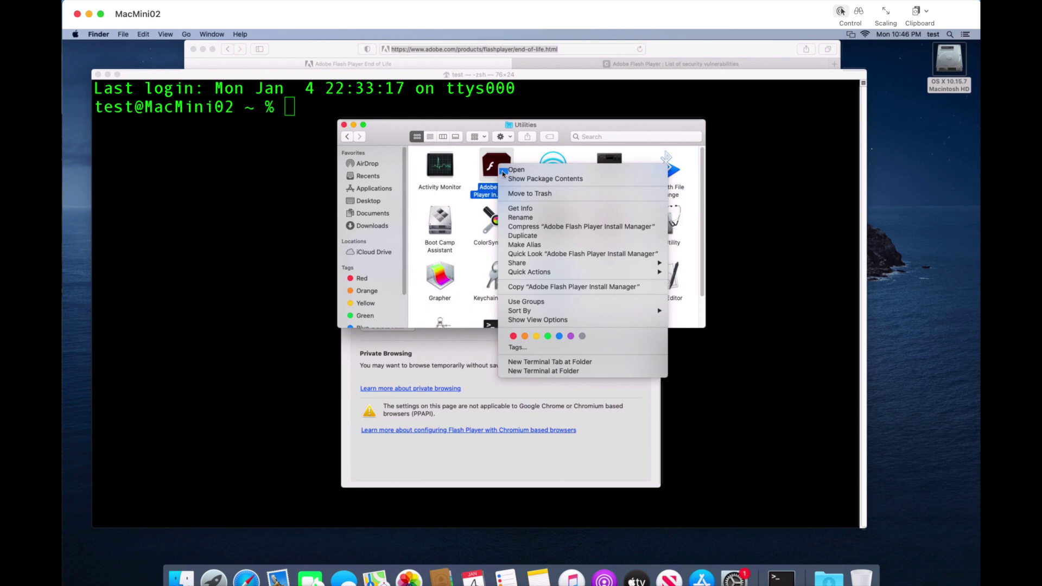
pyautogui.click(530, 179)
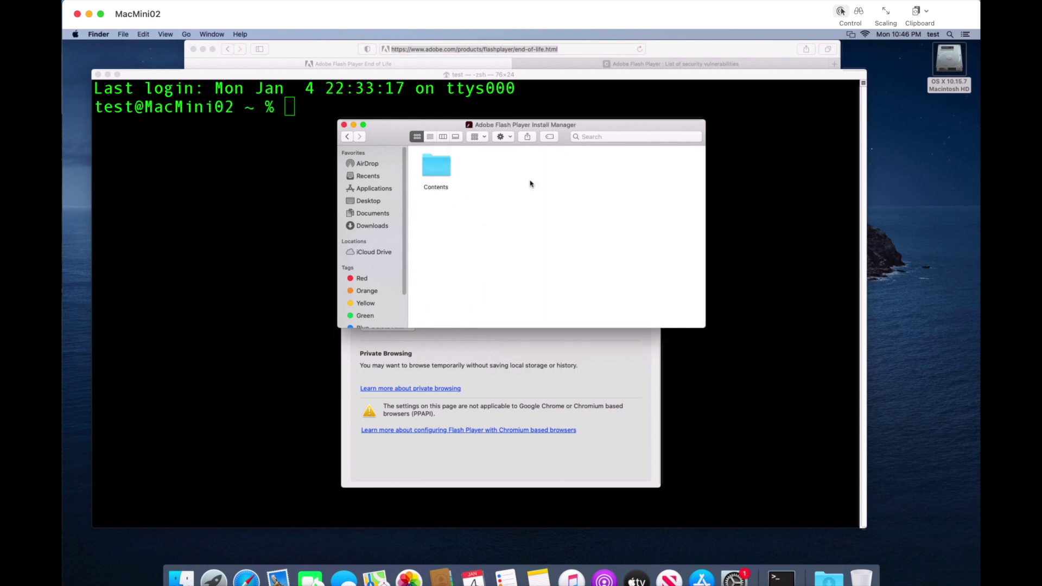
pyautogui.doubleClick(432, 163)
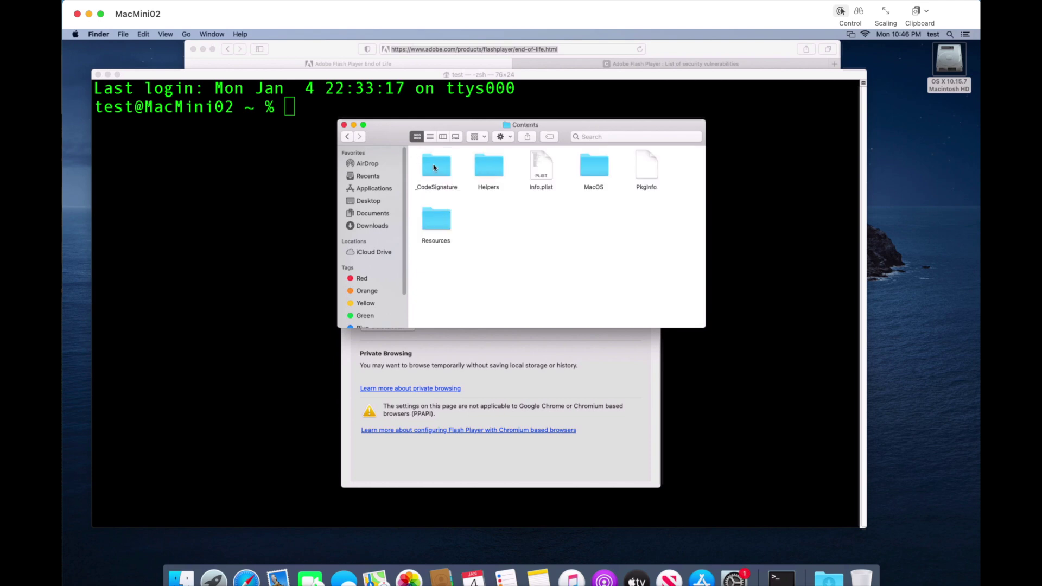
pyautogui.doubleClick(593, 165)
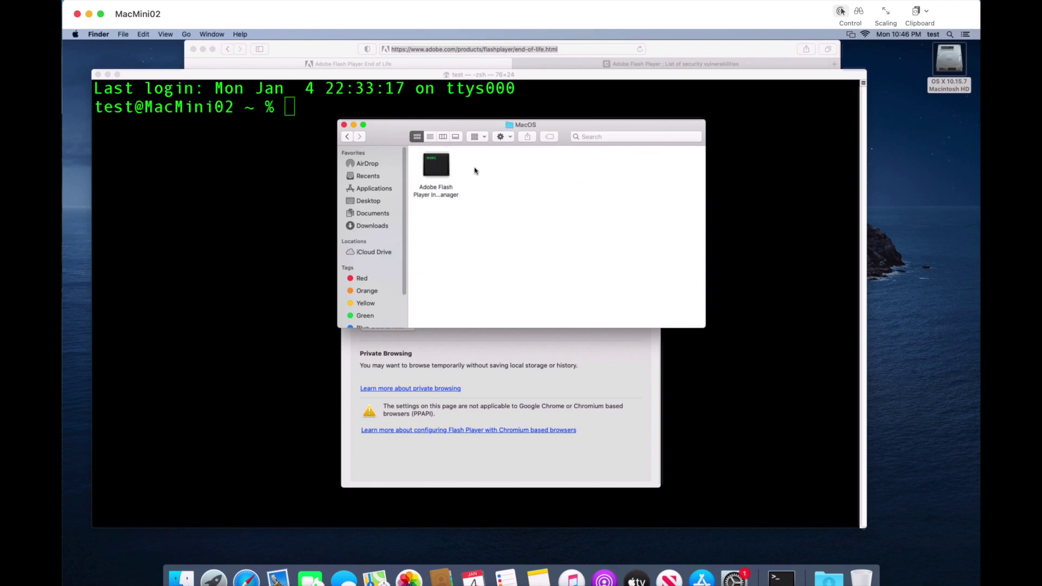
pyautogui.click(447, 170)
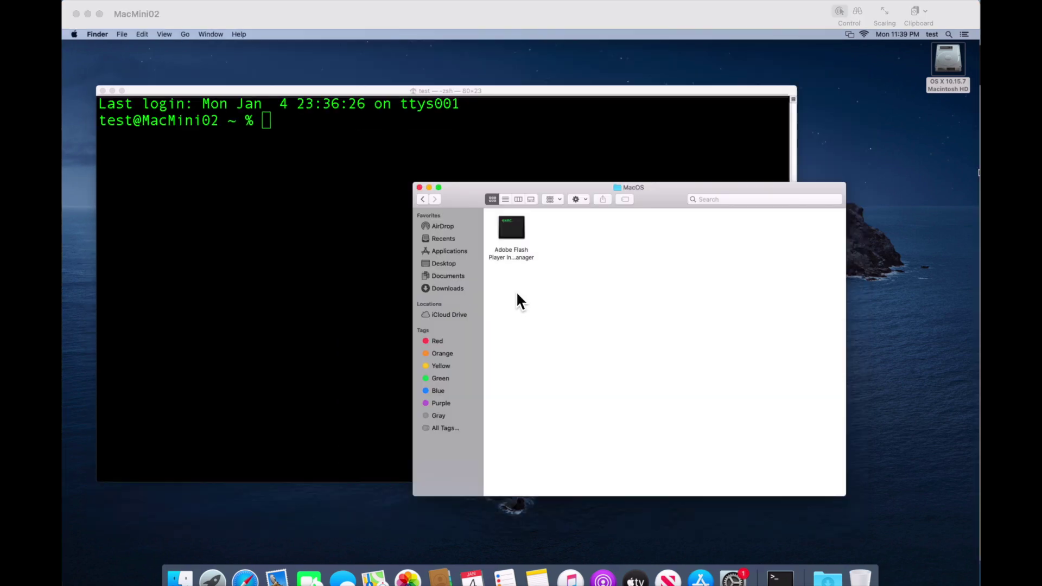
# - In Terminal, type 'sudo' followed by the Install Manager executable's path dragged from Finder
pyautogui.click(307, 220)
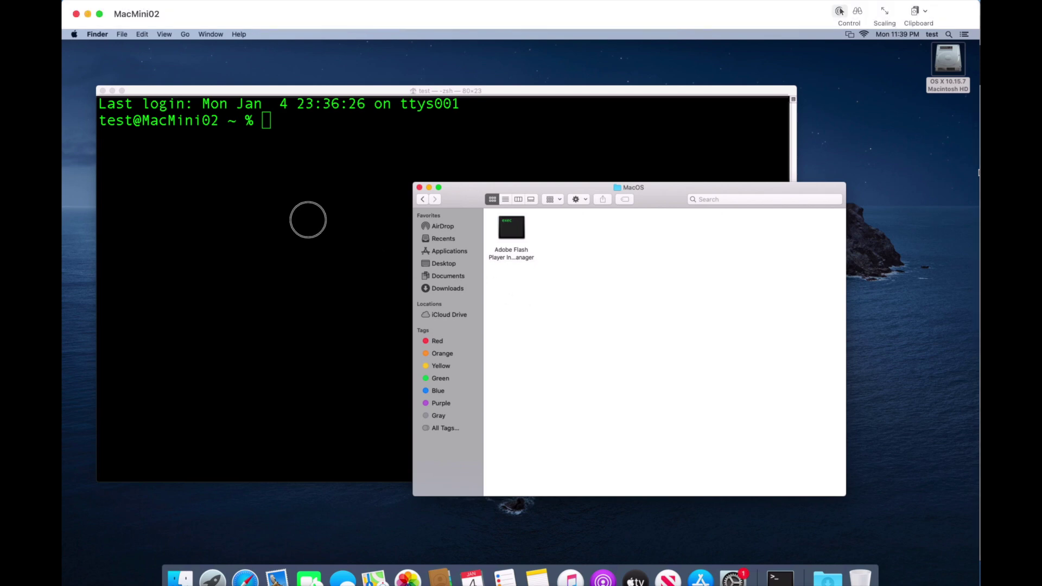
pyautogui.click(310, 223)
pyautogui.write('sudo')
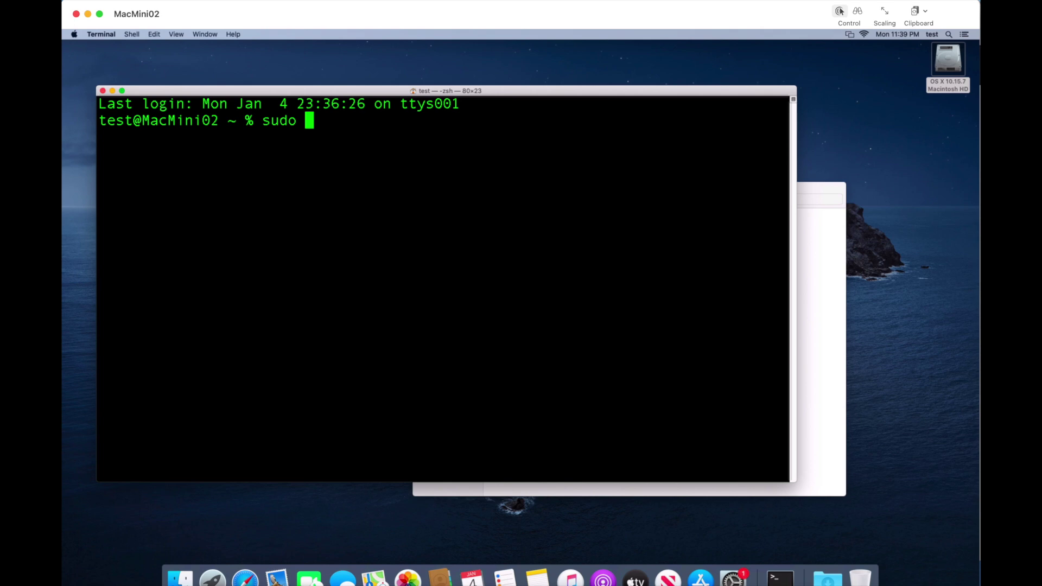
pyautogui.click(817, 299)
pyautogui.click(518, 232)
pyautogui.moveTo(519, 232); pyautogui.dragTo(344, 233)
pyautogui.click(344, 232)
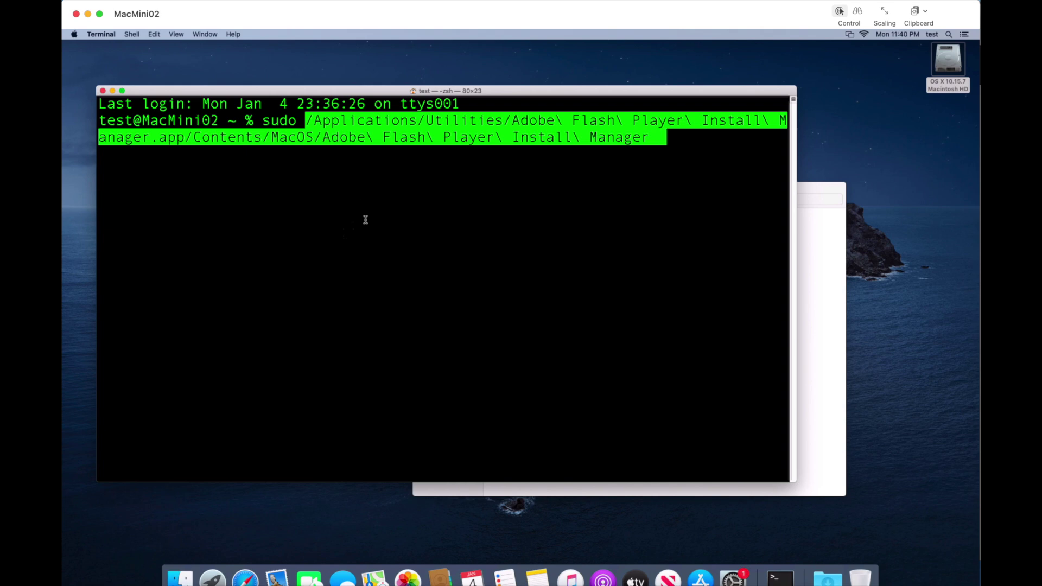
# - Append '-uninstall', run the command, and submit the administrator password
pyautogui.click(366, 220)
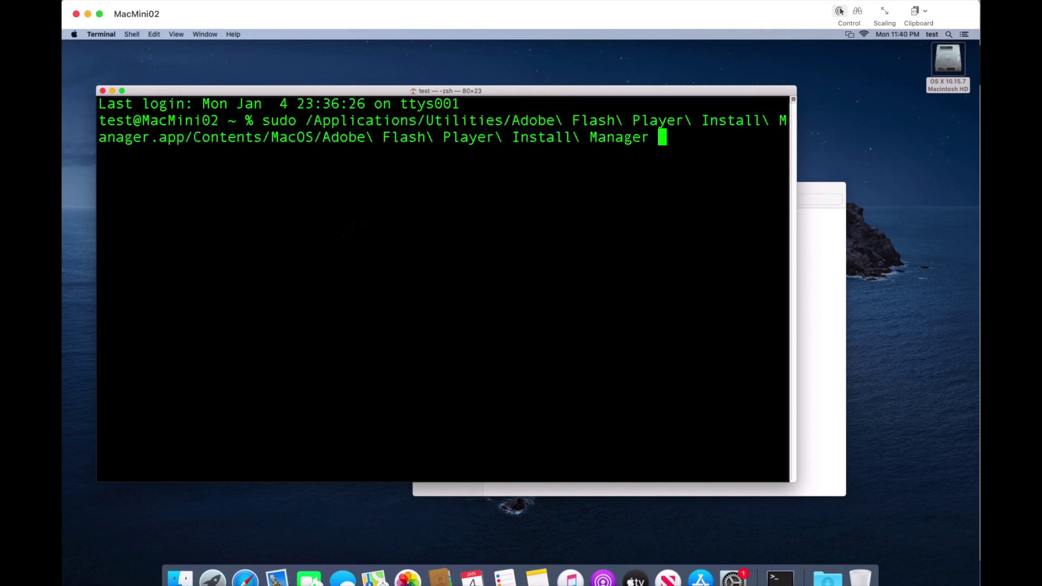
pyautogui.write('-uninstall')
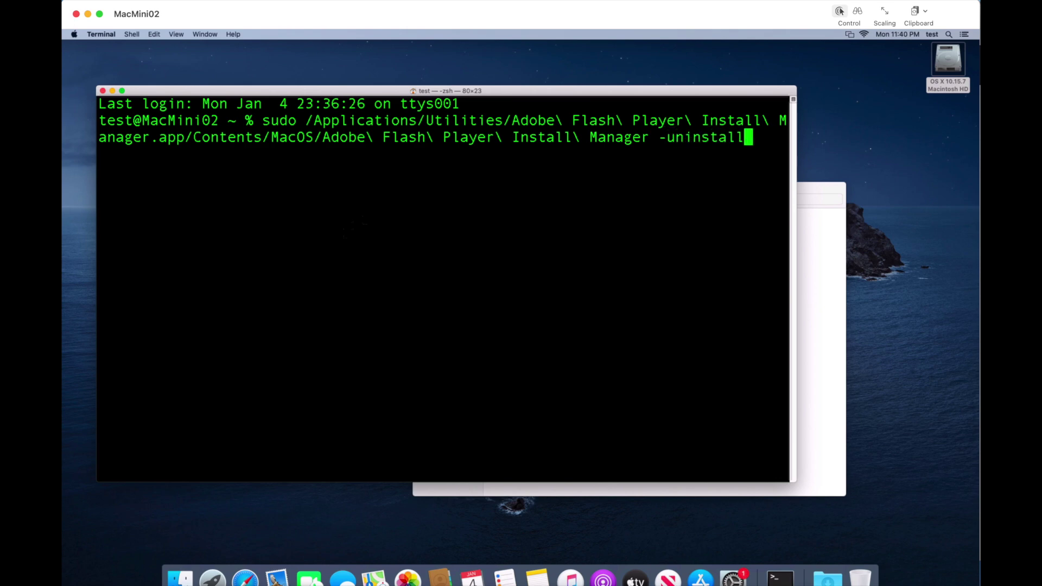
pyautogui.press('Return')
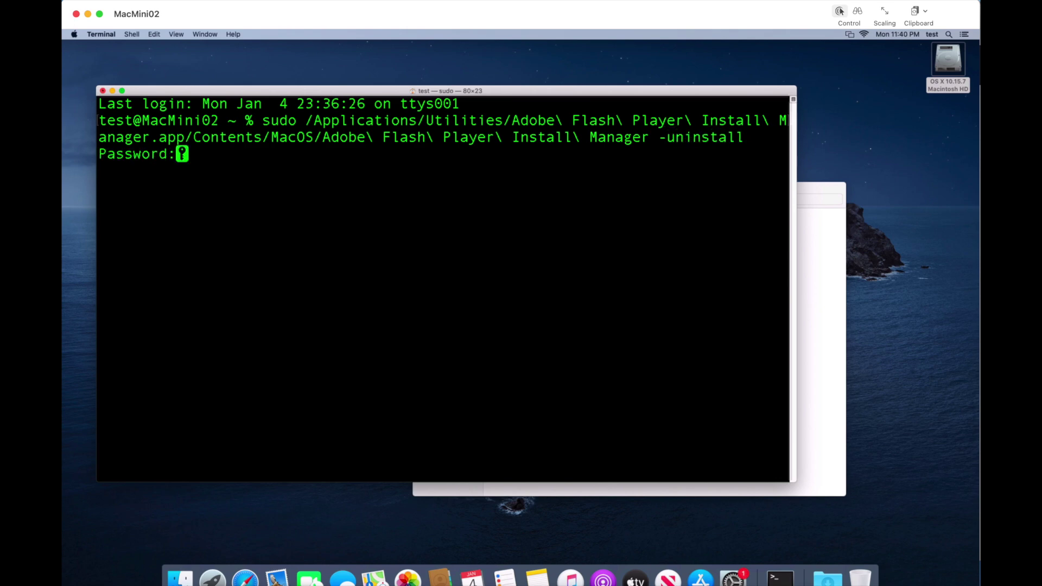
pyautogui.press('Return')
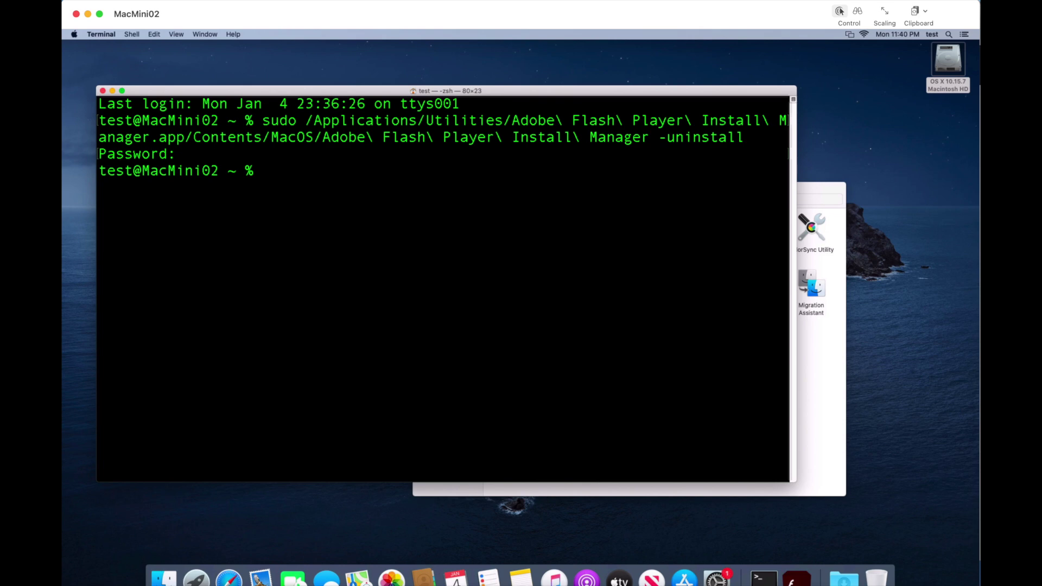
# - Check Utilities no longer holds the Flash Install Manager, then reopen System Preferences
pyautogui.click(821, 194)
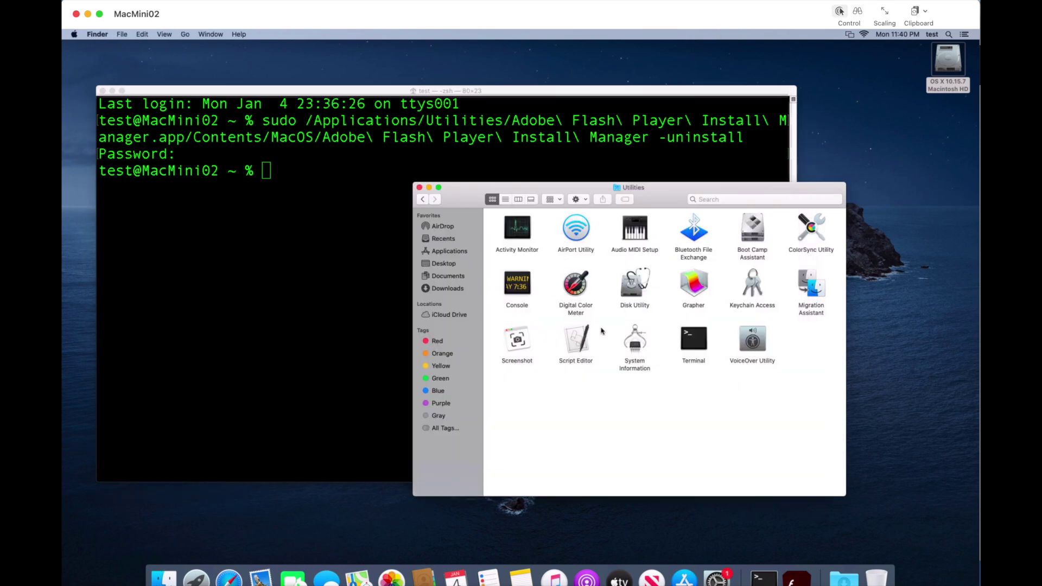
pyautogui.click(716, 577)
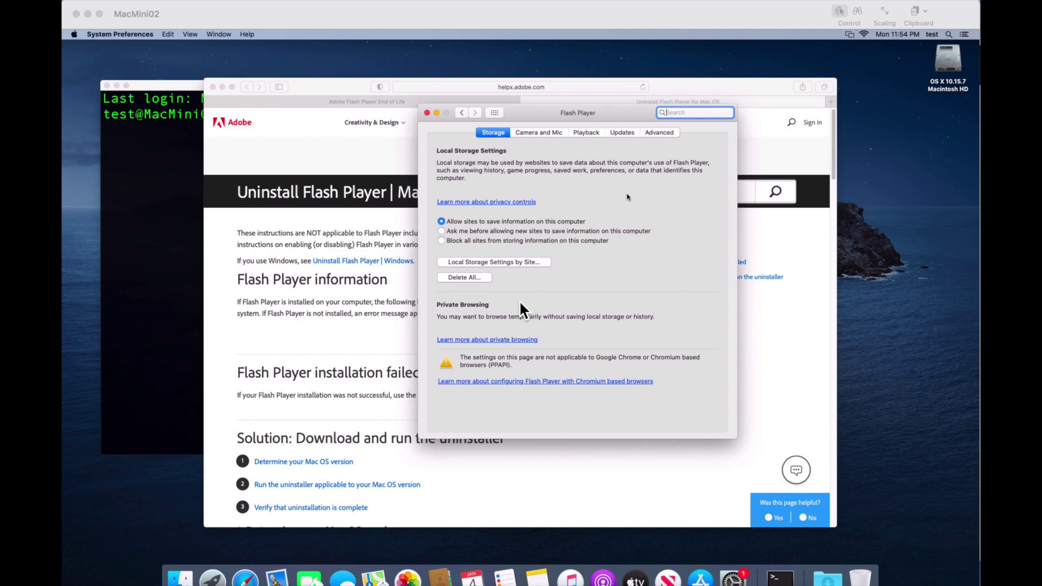
# - Close the Flash Player pane and request the Mac OS X 10.6-and-later uninstall_flash_player_osx.dmg download
pyautogui.click(428, 113)
pyautogui.click(428, 113)
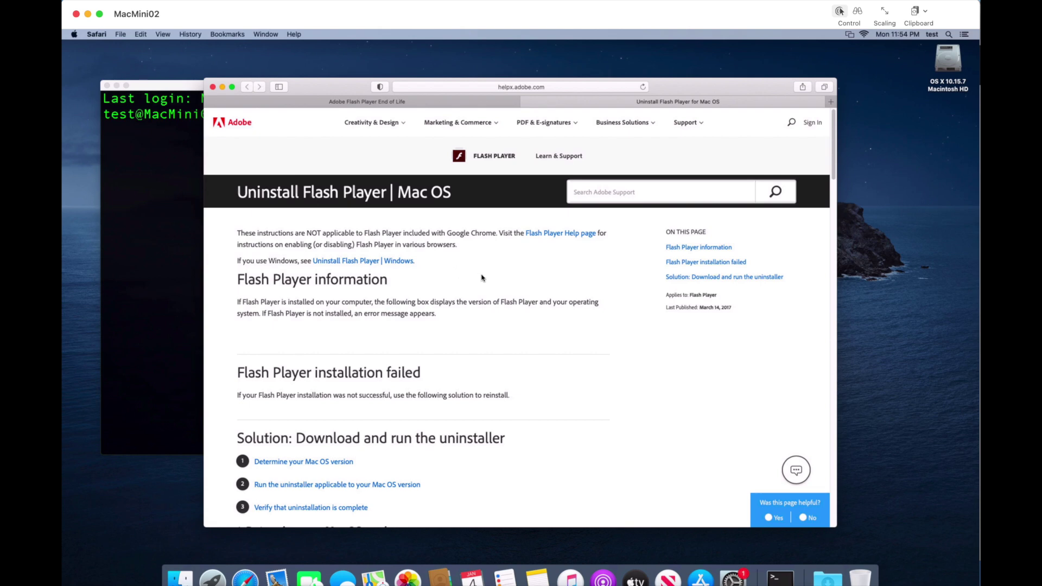
pyautogui.scroll(-10, 482, 278)
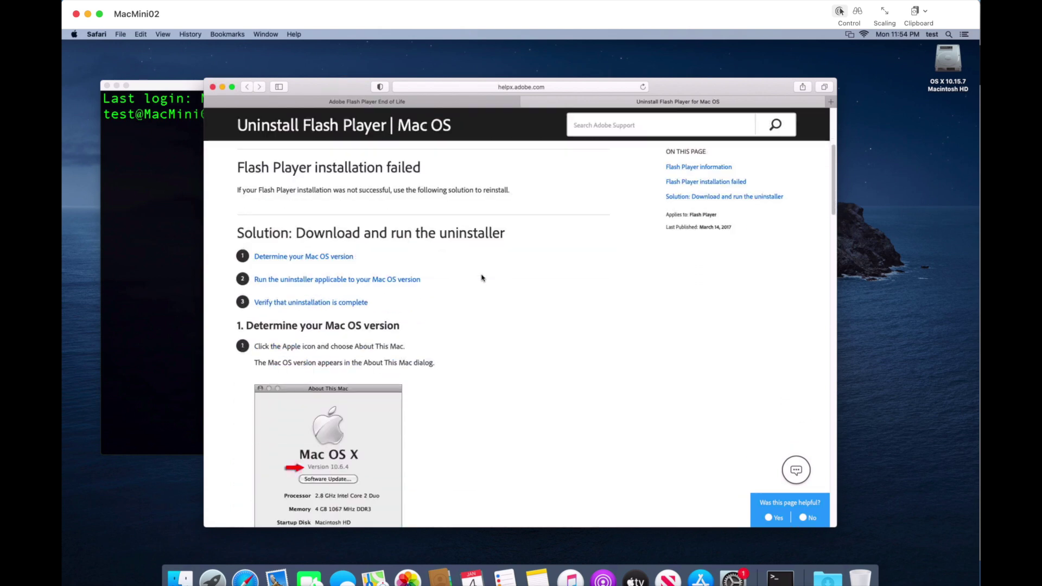
pyautogui.scroll(-10, 482, 278)
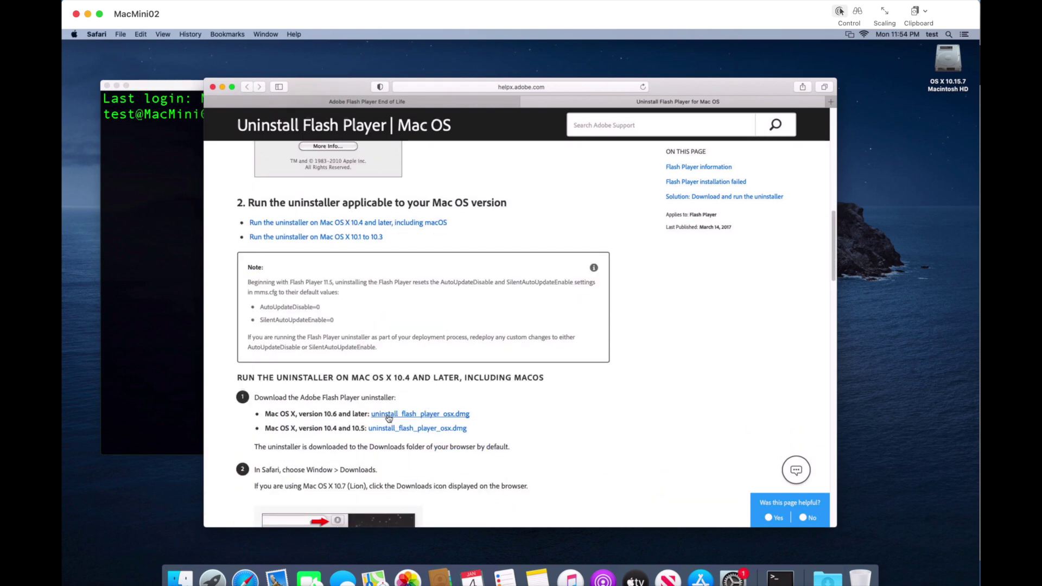
pyautogui.click(418, 416)
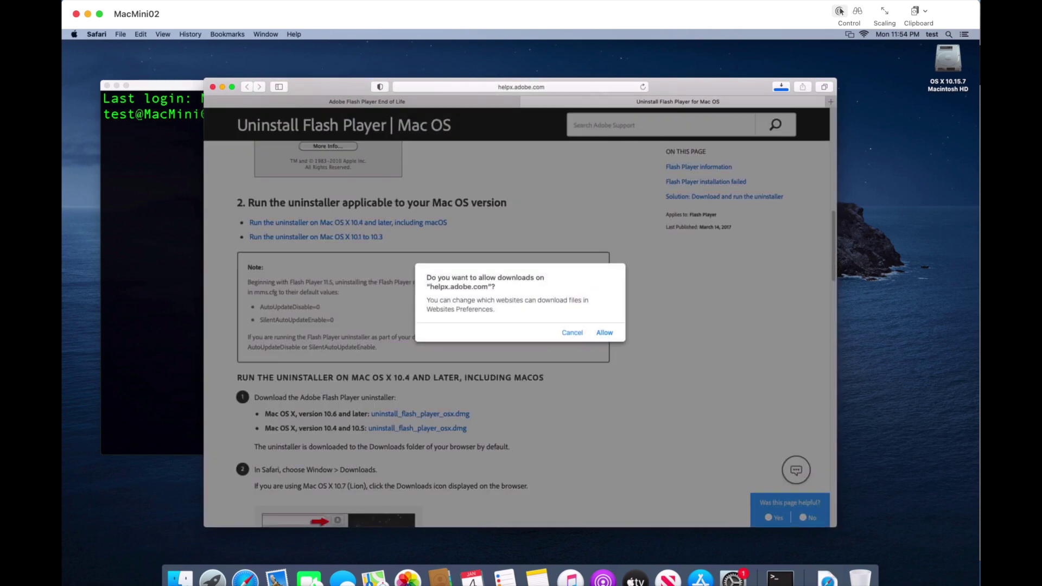
# - Allow the download, open uninstall_flash_player_osx.dmg from Downloads, and launch Adobe Flash Player Uninstaller
pyautogui.click(604, 332)
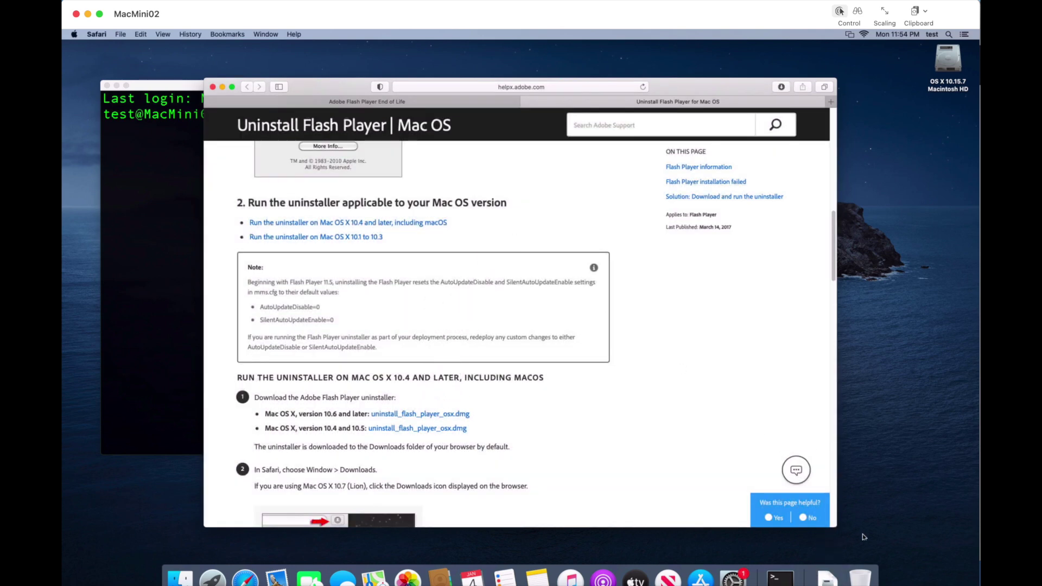
pyautogui.click(829, 580)
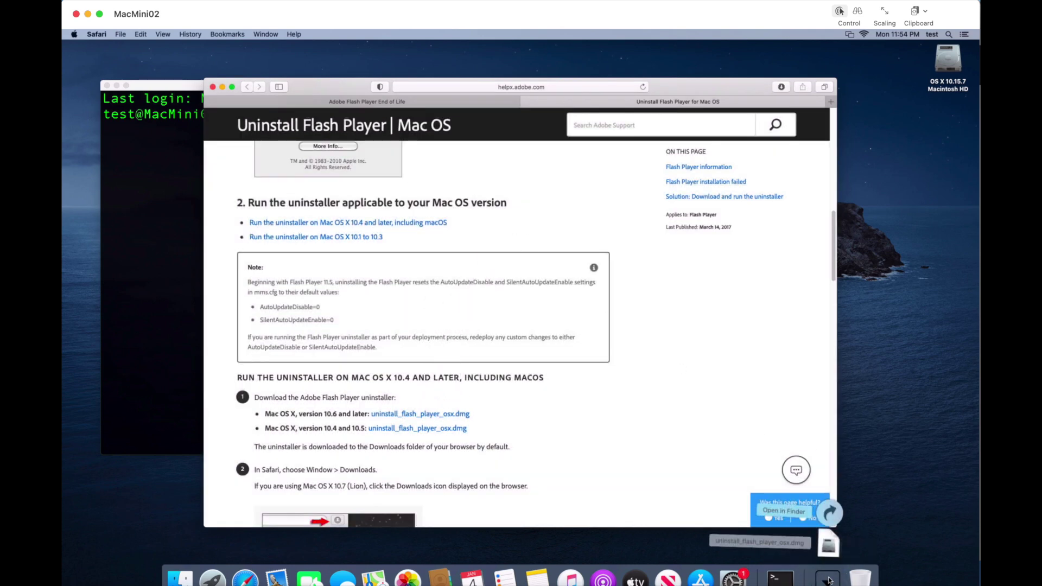
pyautogui.click(828, 544)
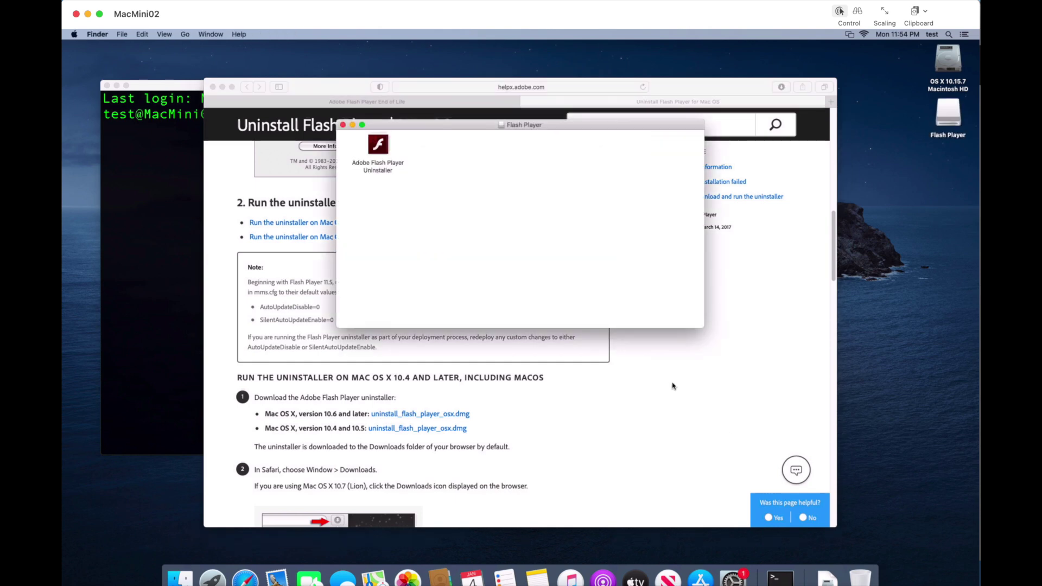
pyautogui.doubleClick(380, 147)
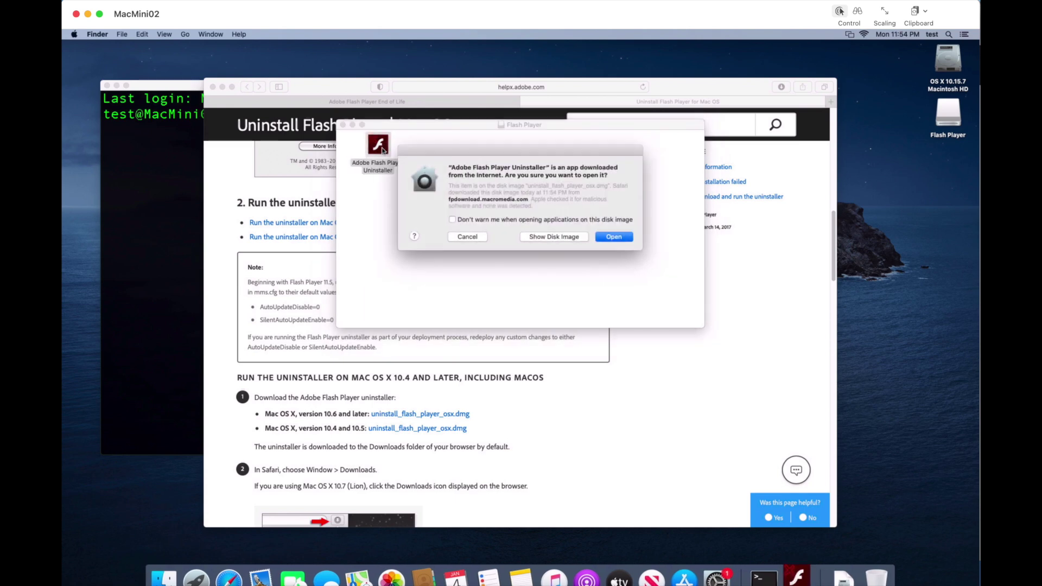
pyautogui.click(610, 238)
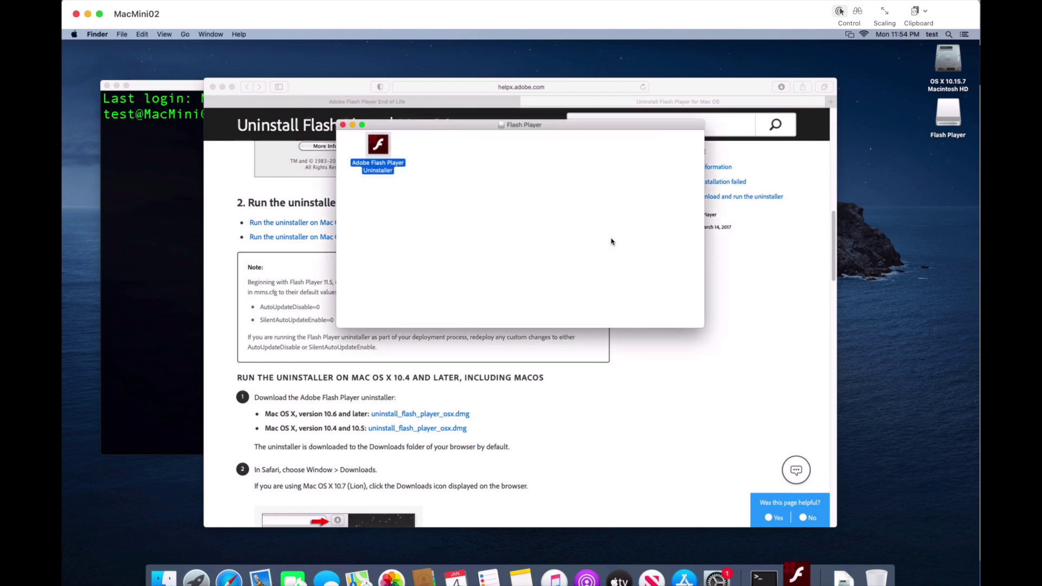
# - Start the Flash Player uninstall and enter the administrator password
pyautogui.click(577, 253)
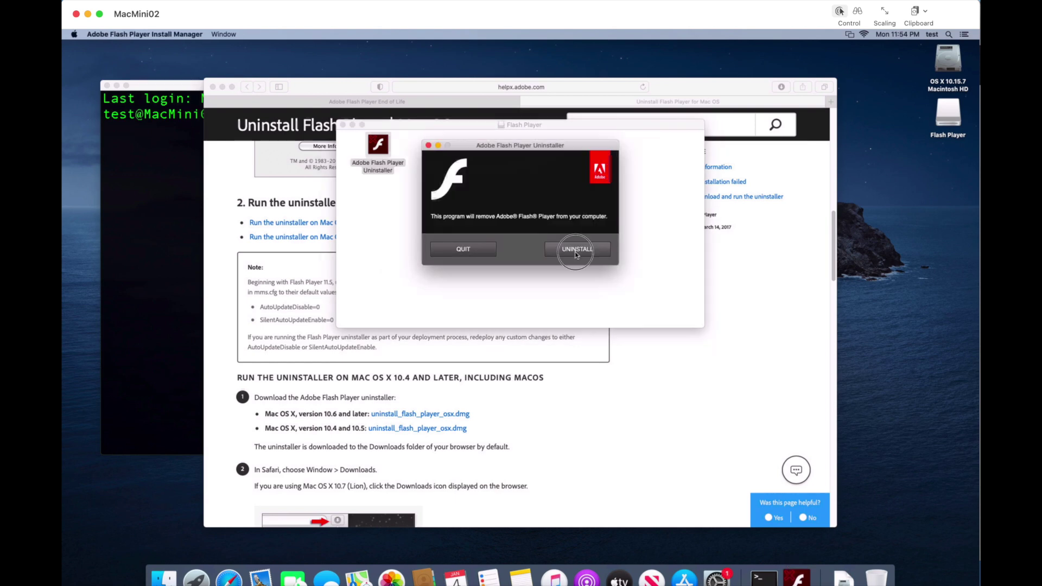
pyautogui.write('test')
pyautogui.press('Return')
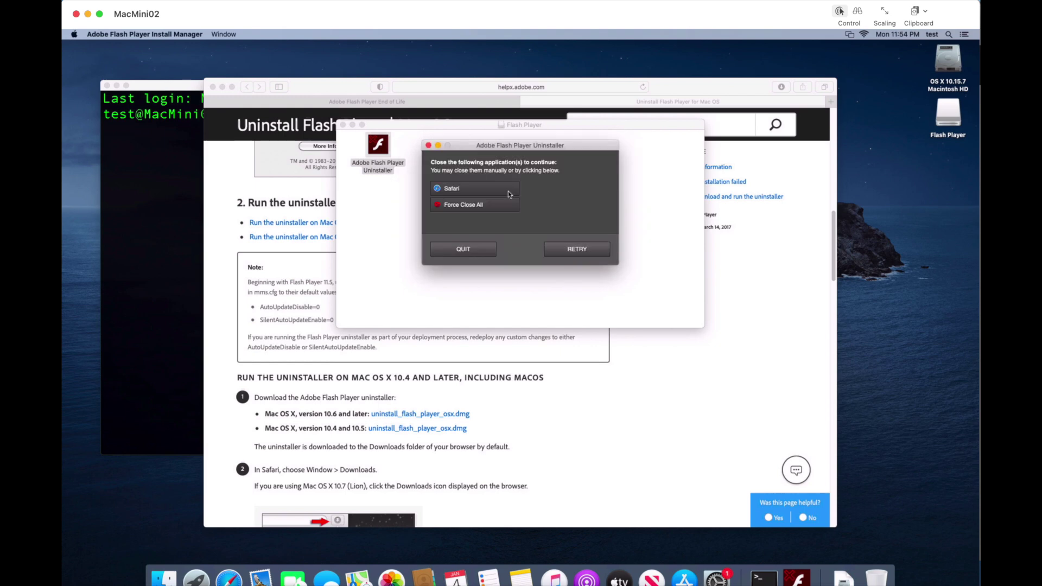
# - Quit Safari, retry the uninstall, and close the uninstaller once Flash is removed
pyautogui.click(317, 88)
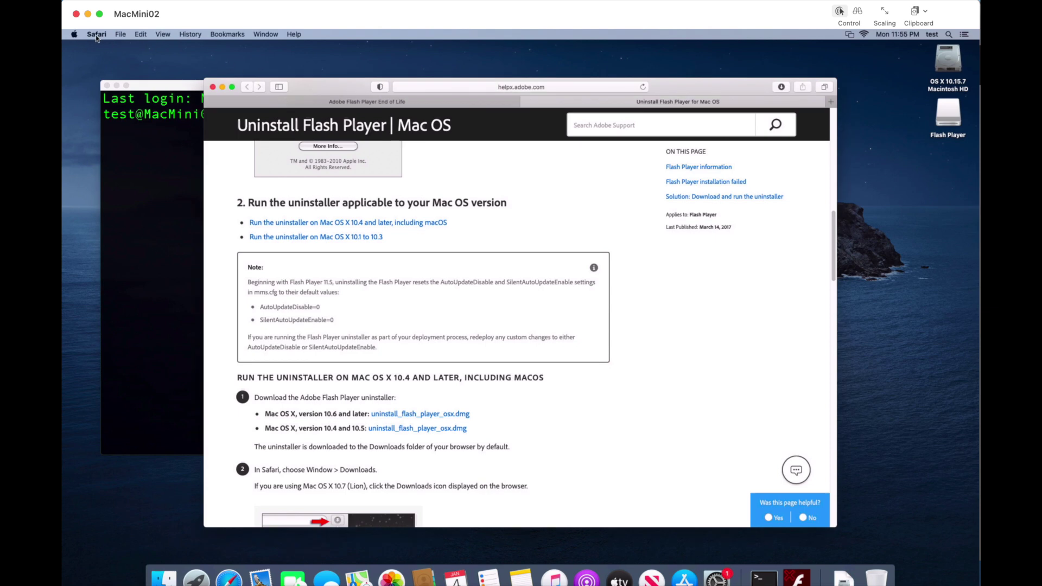
pyautogui.click(96, 34)
pyautogui.click(113, 167)
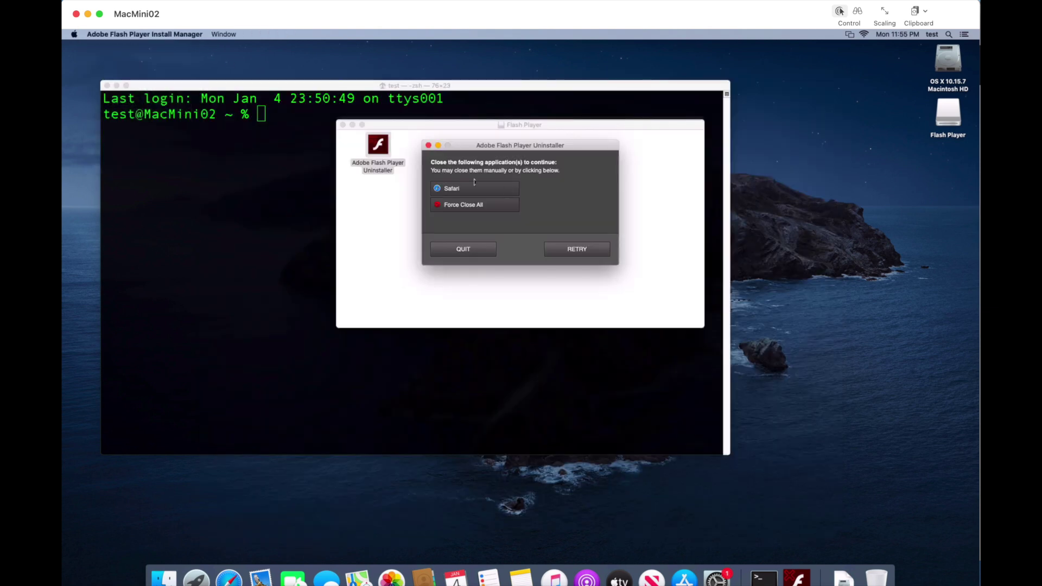
pyautogui.click(579, 250)
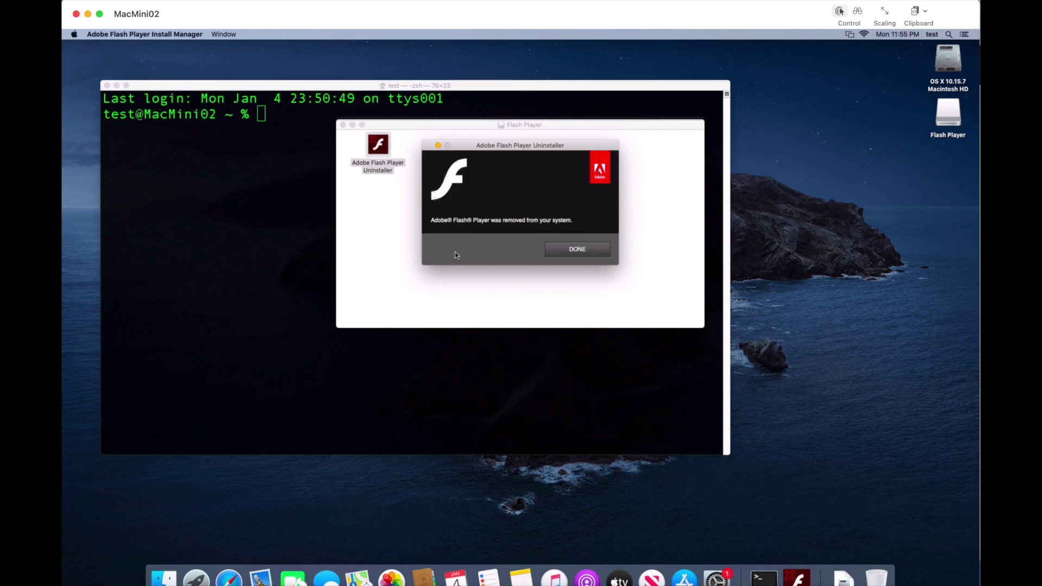
pyautogui.click(570, 250)
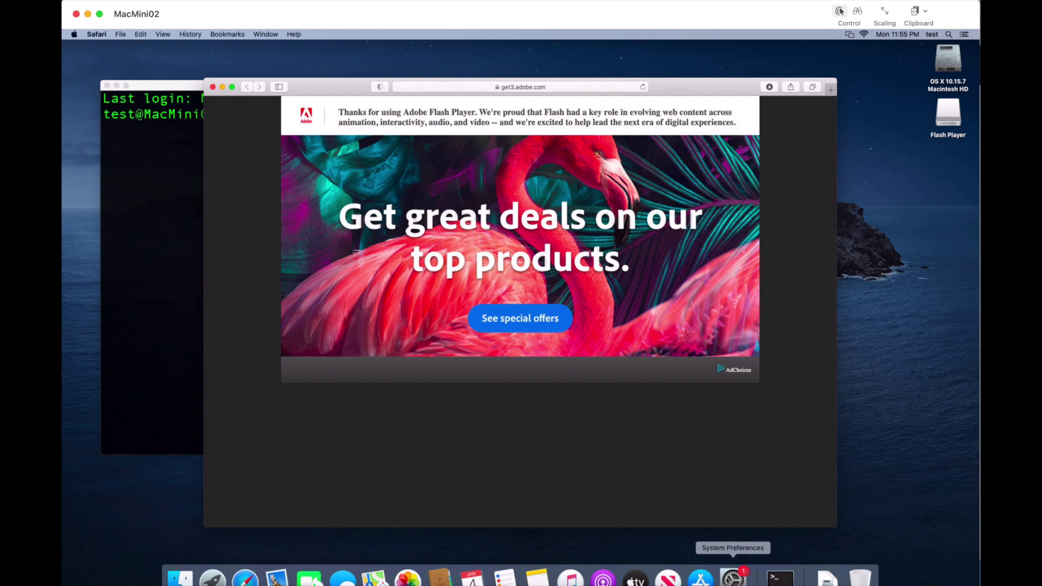
# - Check System Preferences lacks a Flash pane, then browse Macintosh HD > Applications > Utilities
pyautogui.click(733, 577)
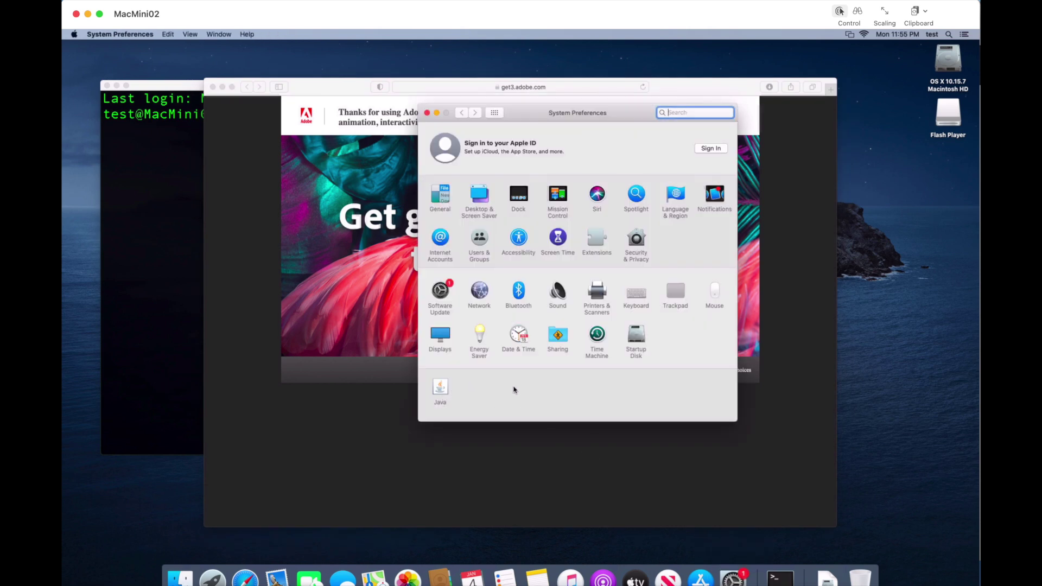
pyautogui.doubleClick(947, 60)
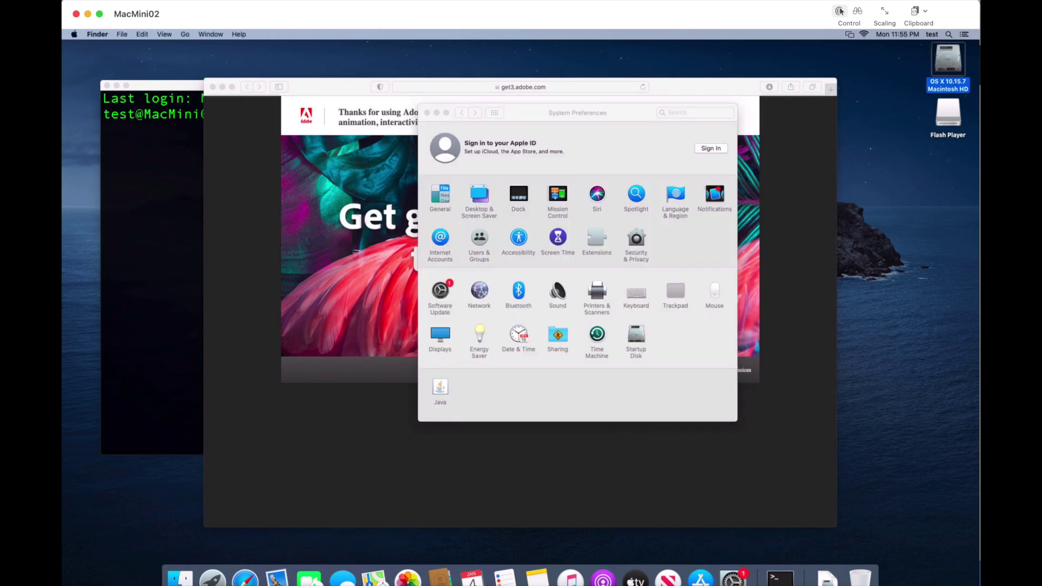
pyautogui.doubleClick(439, 186)
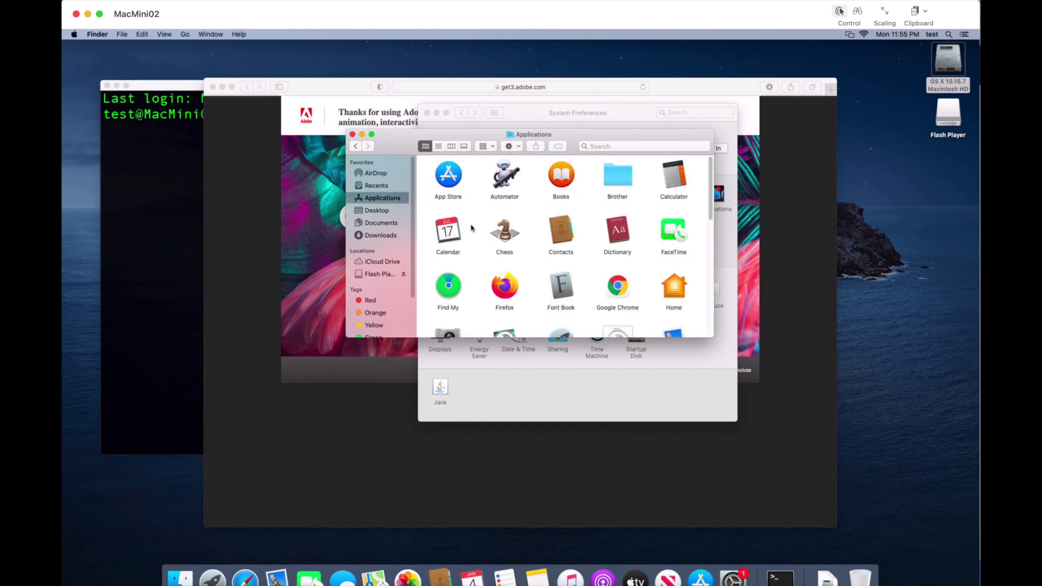
pyautogui.scroll(-5, 471, 244)
pyautogui.click(447, 300)
pyautogui.scroll(-1, 447, 299)
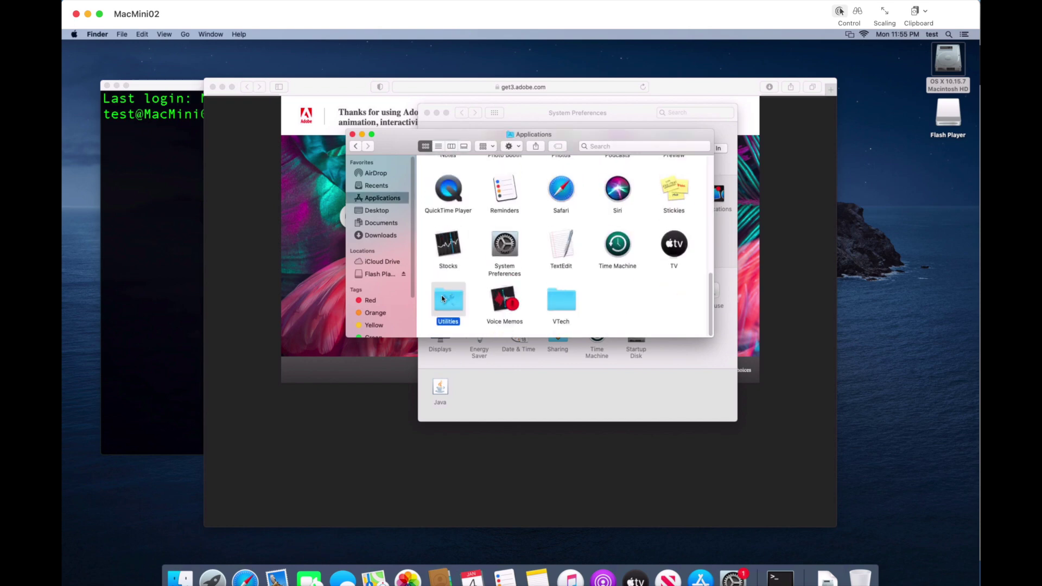
pyautogui.doubleClick(447, 300)
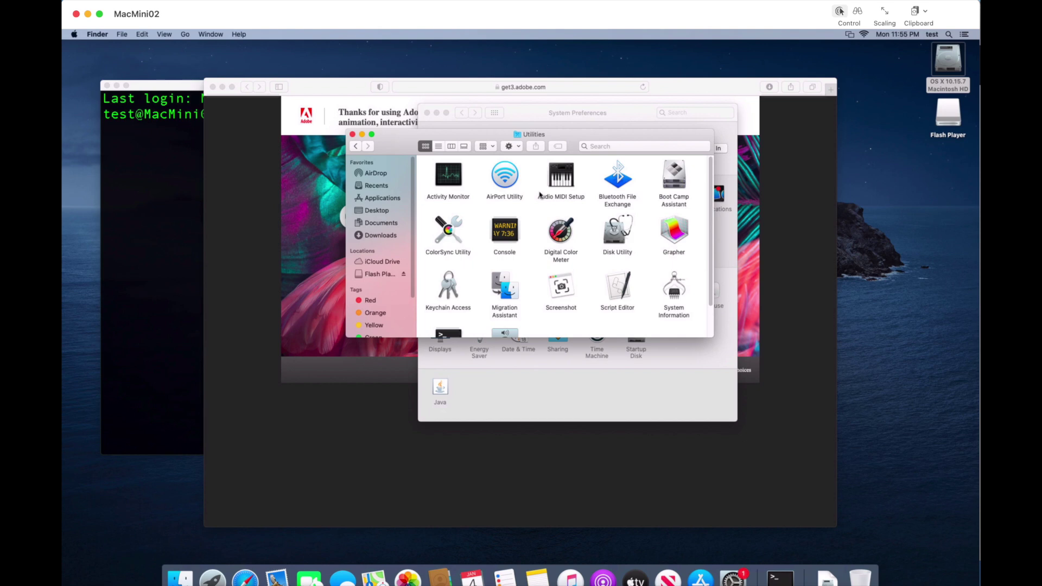